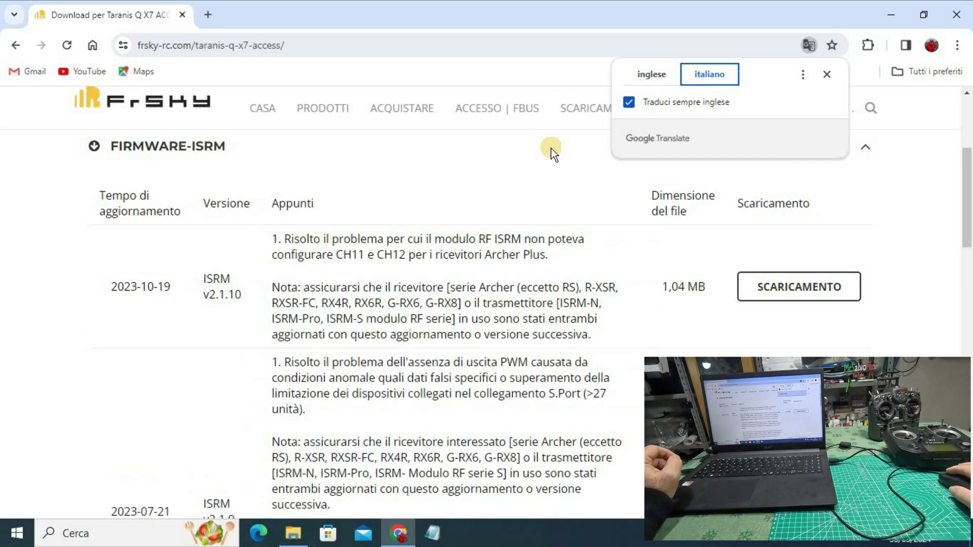
- Dismiss the translation popup and download the ISRM v2.1.10 firmware dated 2023-10-19 from the FIRMWARE-ISRM list
click(585, 75)
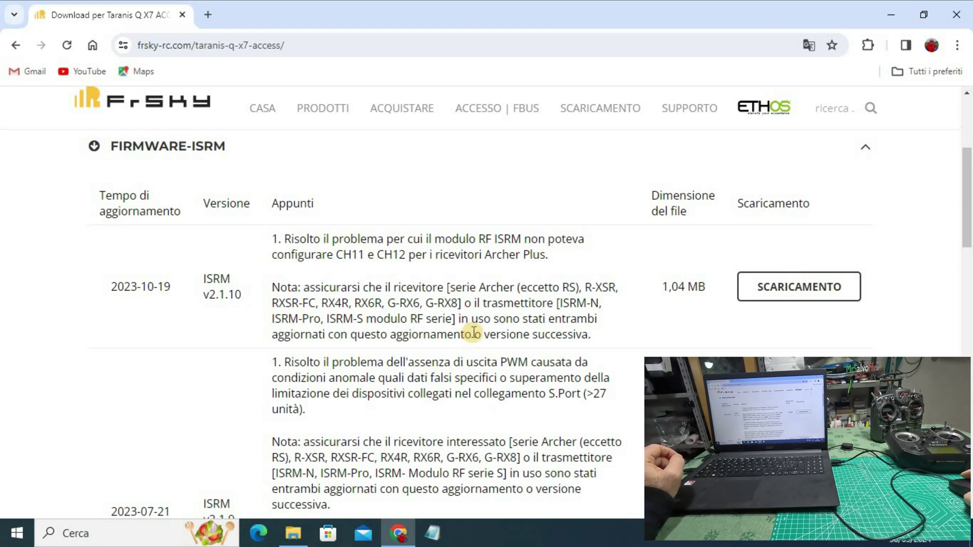
scroll(475, 321, down, 1)
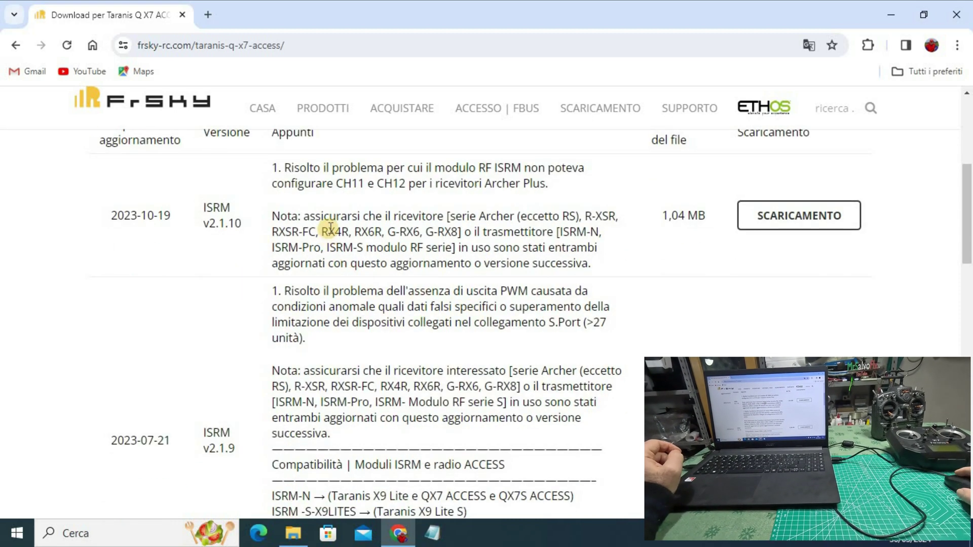
scroll(385, 297, down, 2)
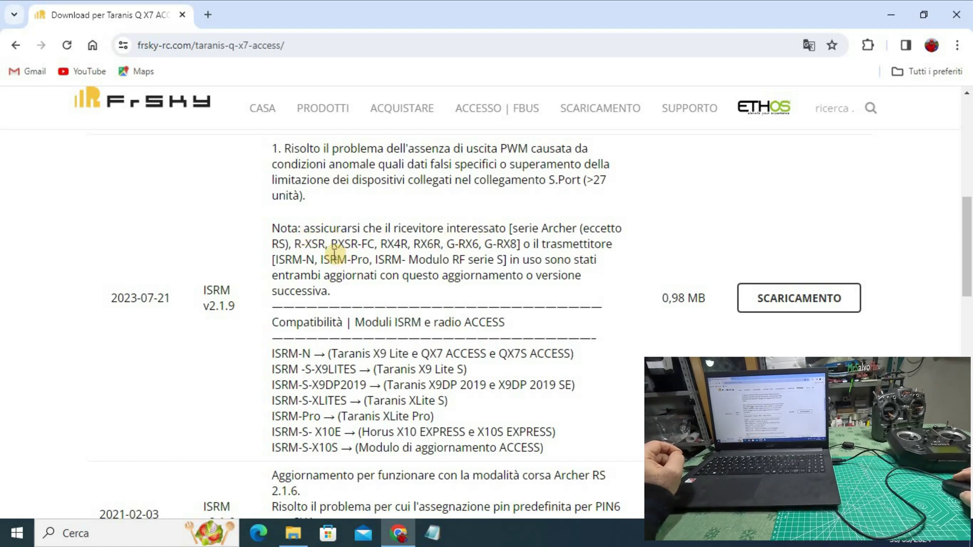
scroll(674, 253, up, 5)
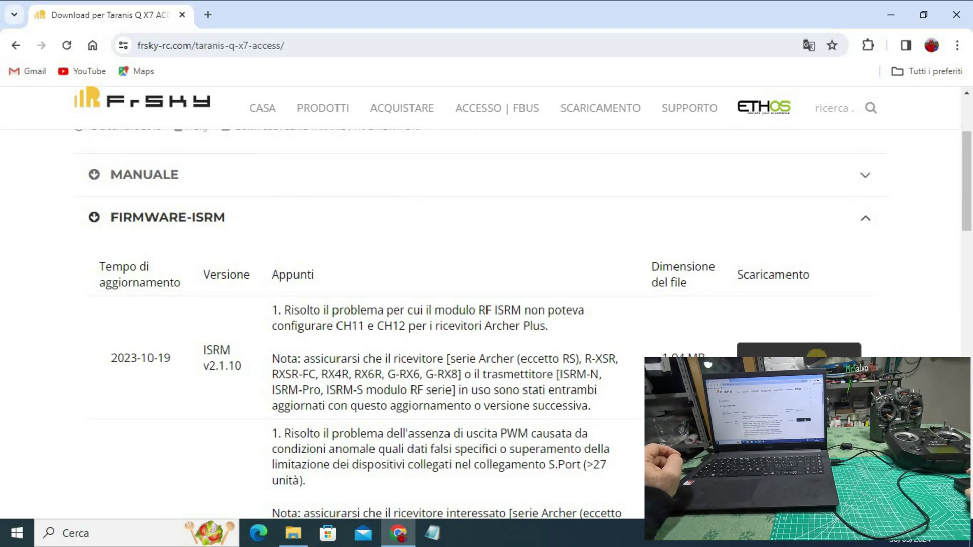
click(812, 353)
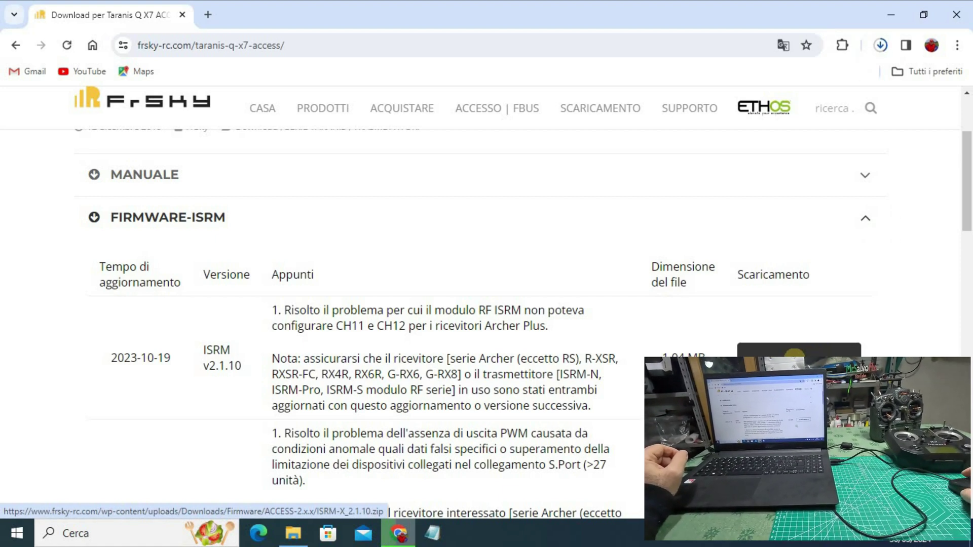
scroll(726, 345, up, 3)
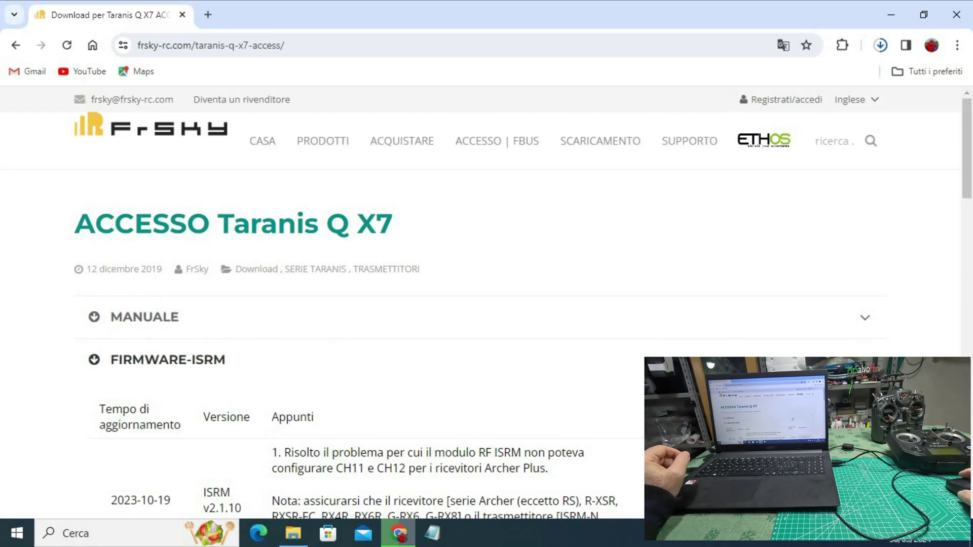
scroll(726, 346, down, 5)
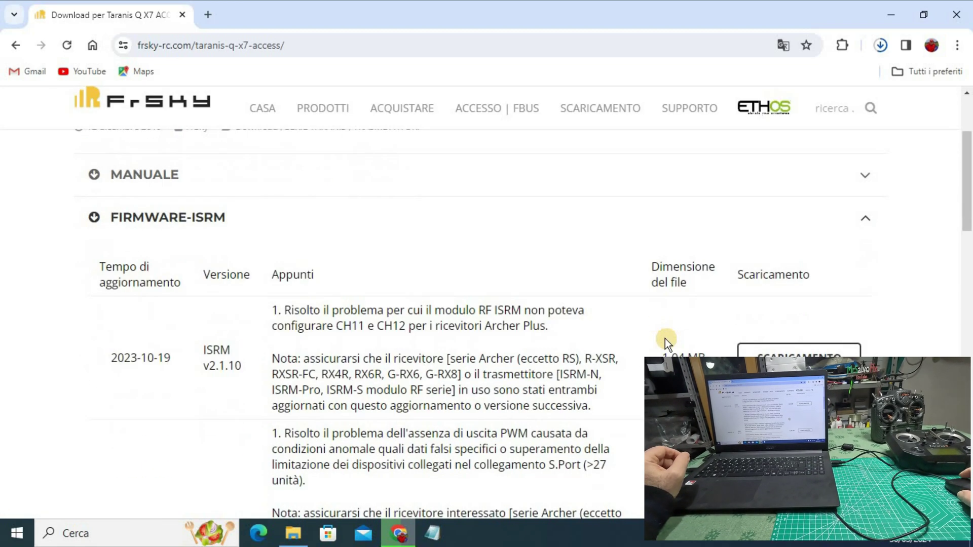
scroll(665, 340, down, 10)
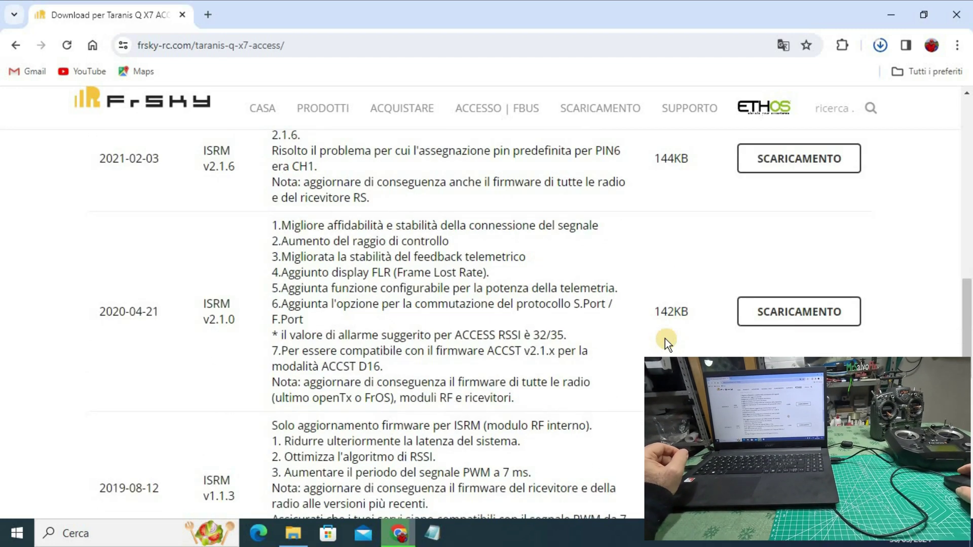
scroll(665, 338, down, 1)
scroll(665, 339, up, 15)
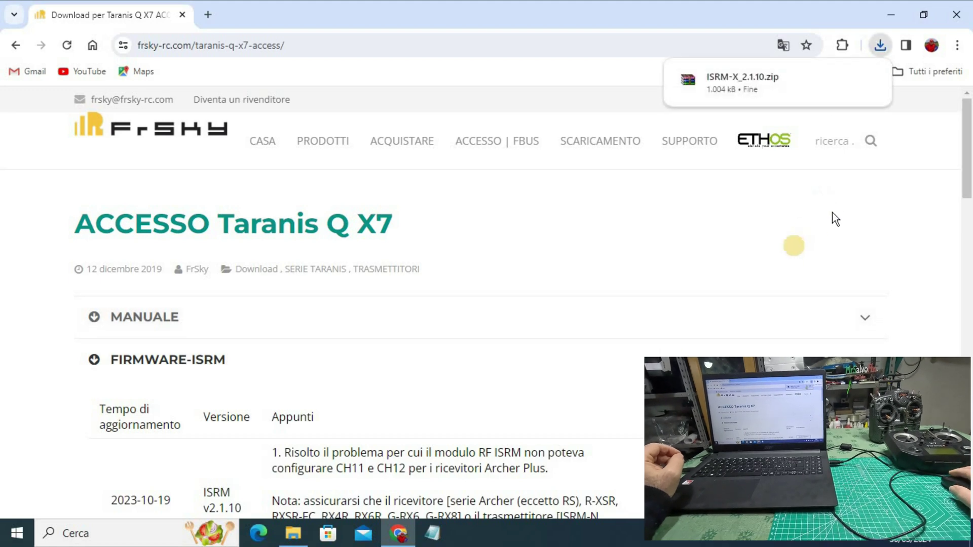
- Extract the ISRM-X_2.1.10 folder from the downloaded zip archive to the desktop and close the archive, download folder and browser windows
click(841, 79)
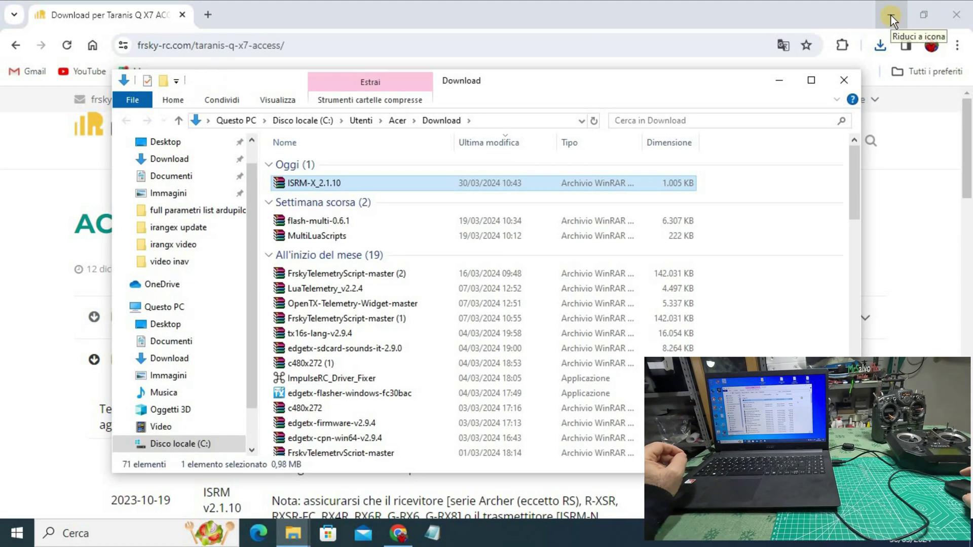
click(891, 14)
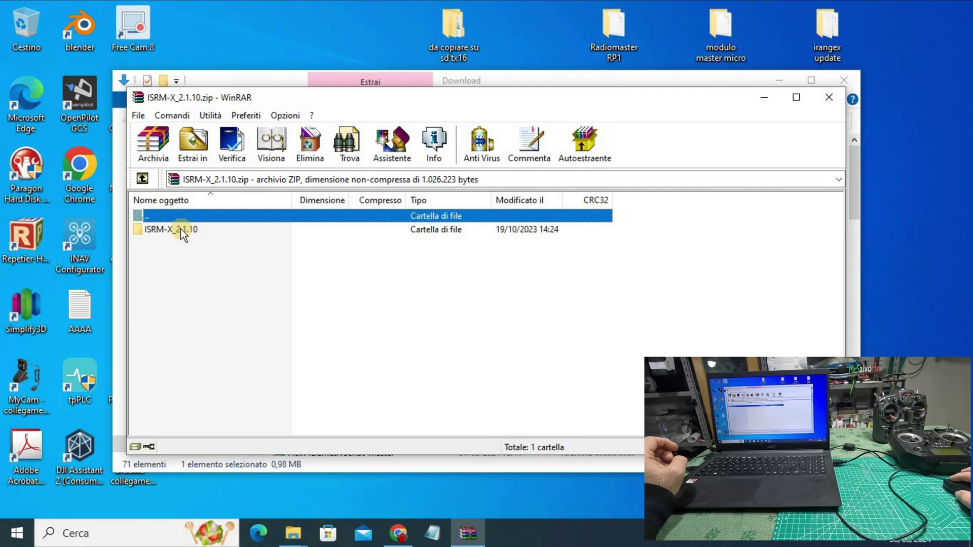
drag(180, 229, 323, 29)
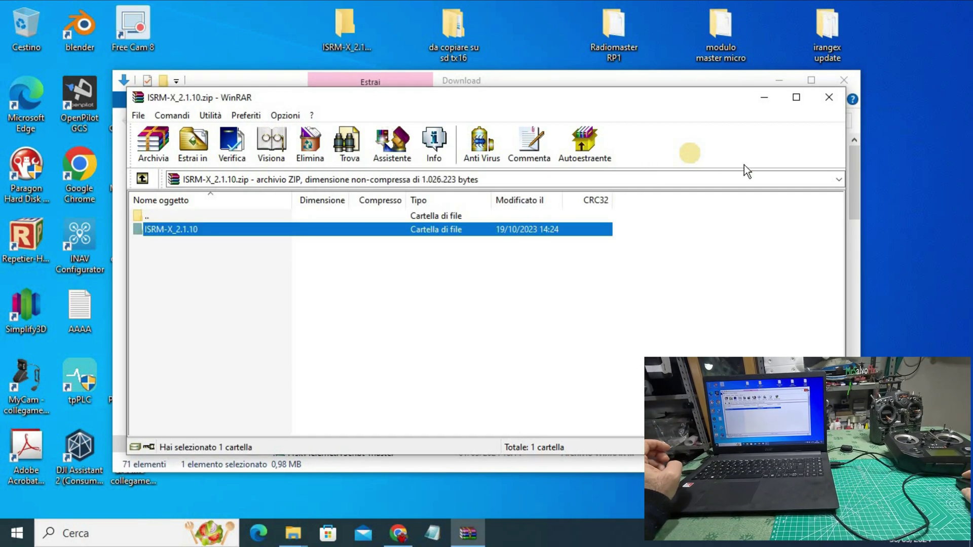
click(831, 99)
click(845, 80)
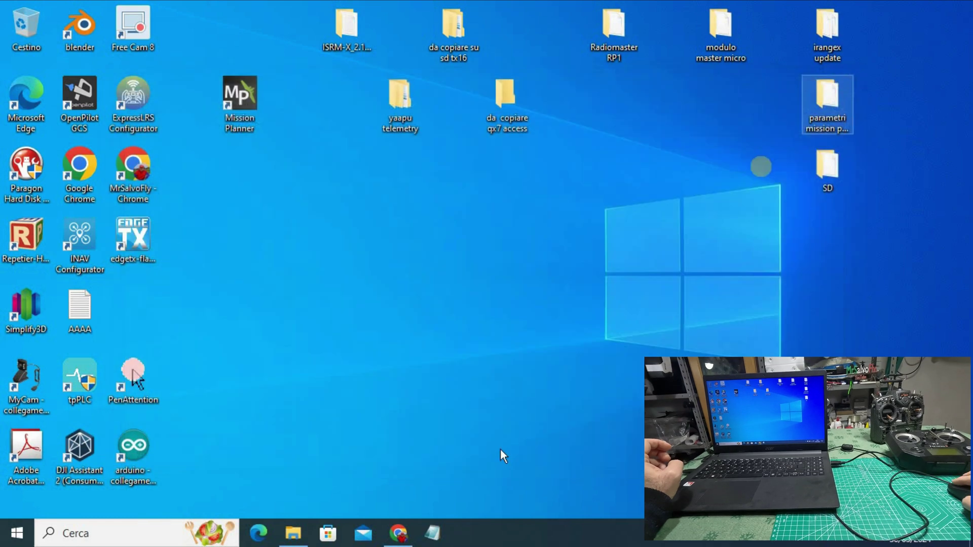
click(398, 533)
click(956, 14)
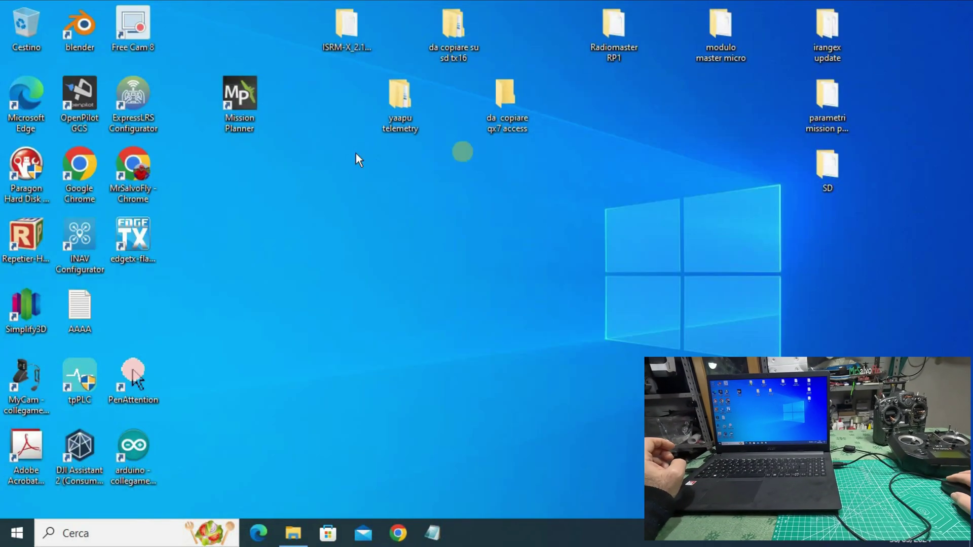
- Open the extracted ISRM-X_2.1.10 folder, widen its name column, and check the contents of the ISRM-N subfolder for the QX7 ACCESS
double_click(346, 34)
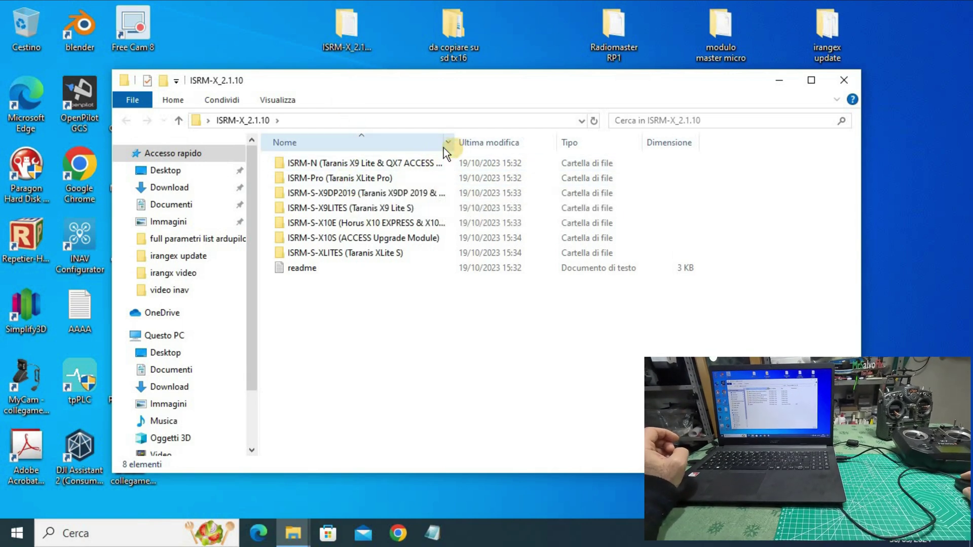
drag(448, 143, 556, 146)
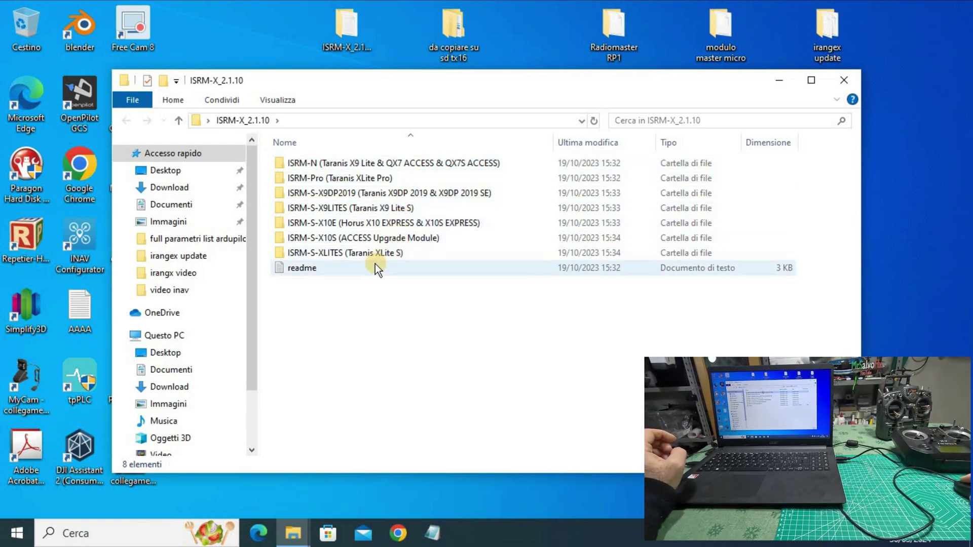
double_click(419, 163)
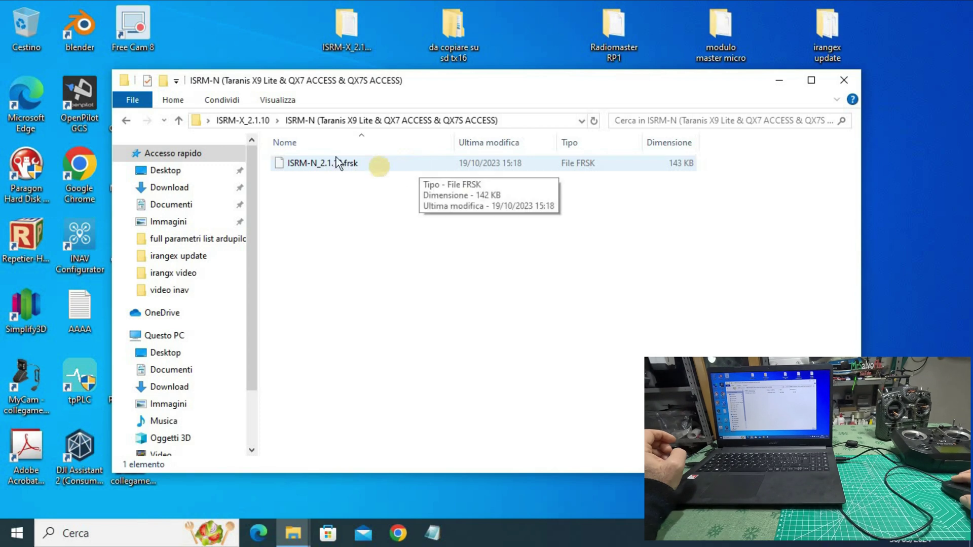
click(180, 121)
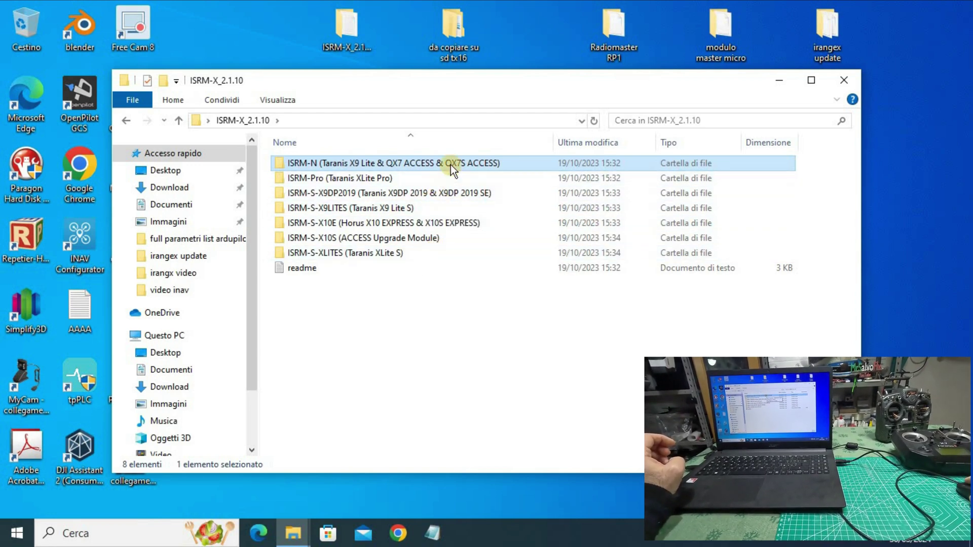
- Create a new desktop folder named "taranis qx7"
right_click(278, 27)
mouse_move(322, 144)
click(470, 144)
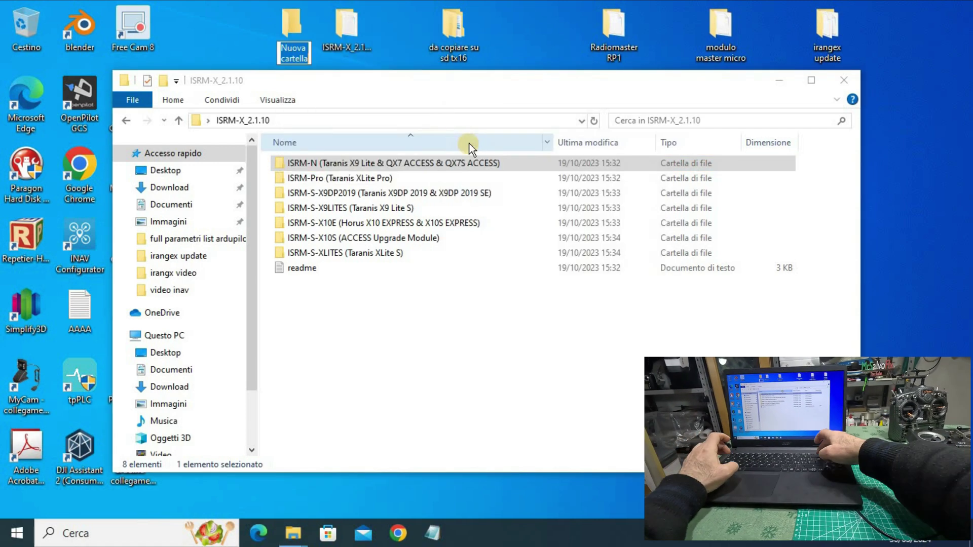
key(BackSpace)
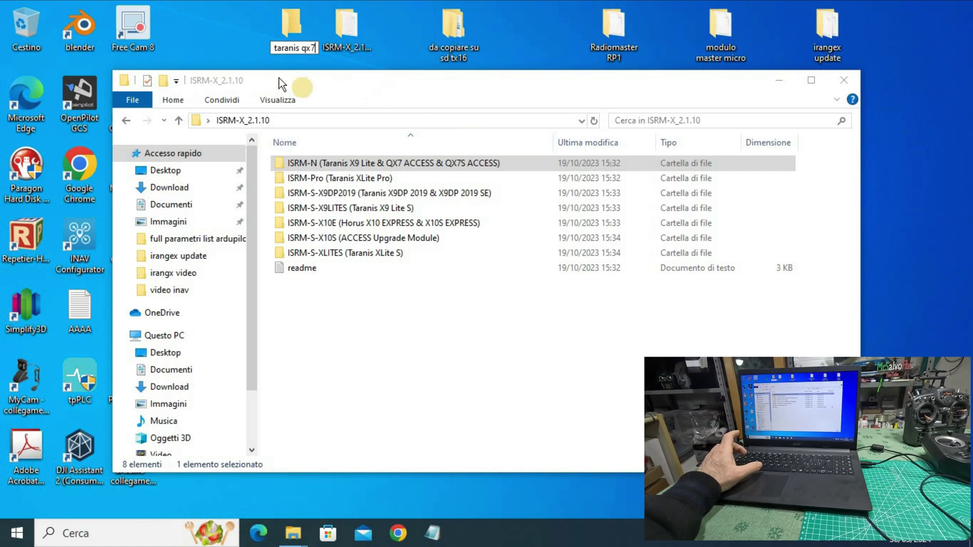
click(296, 160)
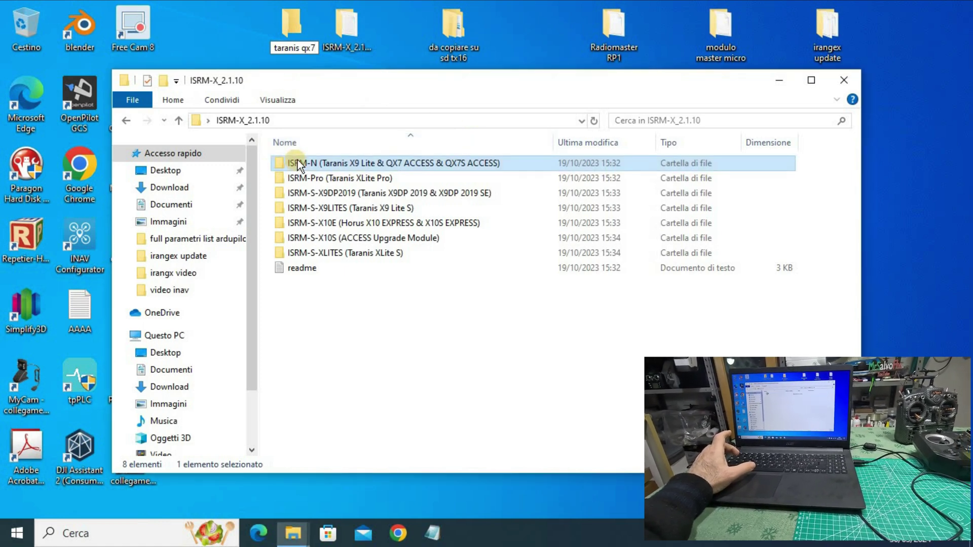
- Move ISRM-N_2.1.10.frsk from the ISRM-N subfolder into the taranis qx7 desktop folder and close the source window
double_click(297, 159)
drag(301, 162, 290, 23)
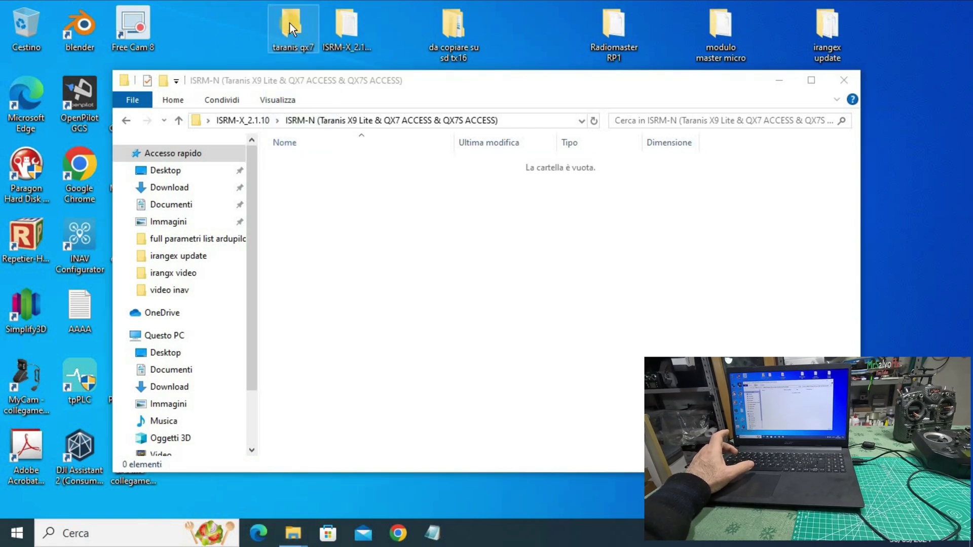
click(177, 121)
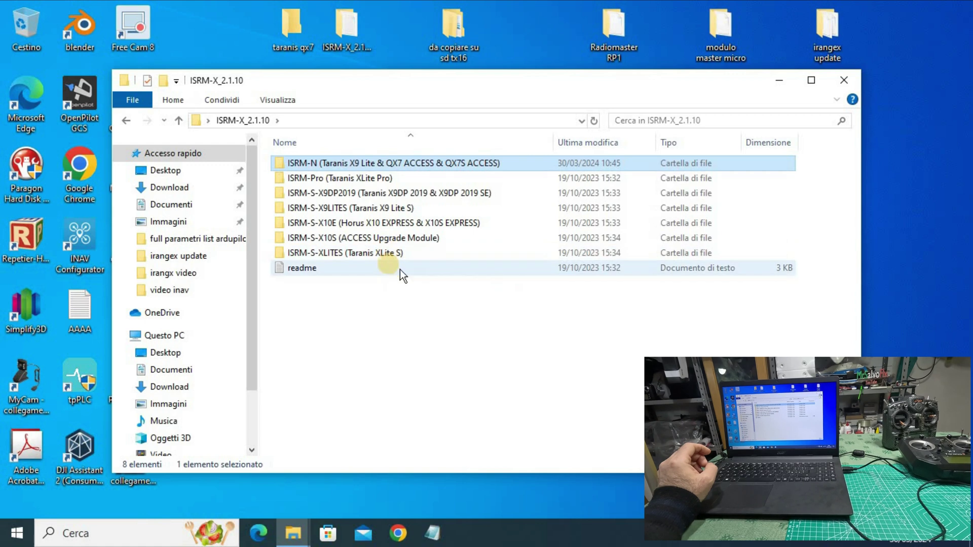
click(842, 81)
- Arrange the taranis qx7 folder and the USB drive (E:) windows side by side, closing the Taranis (F:) window
double_click(284, 29)
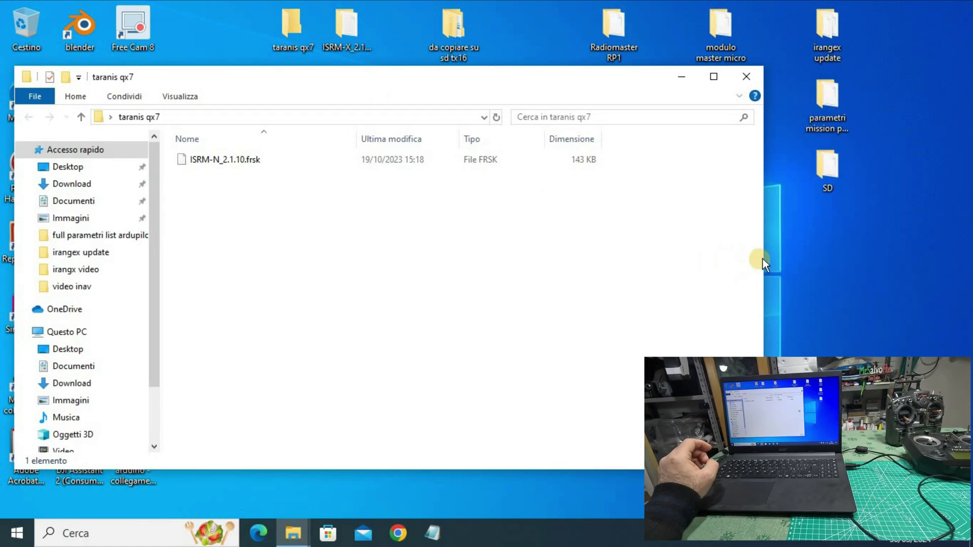
drag(762, 259, 420, 252)
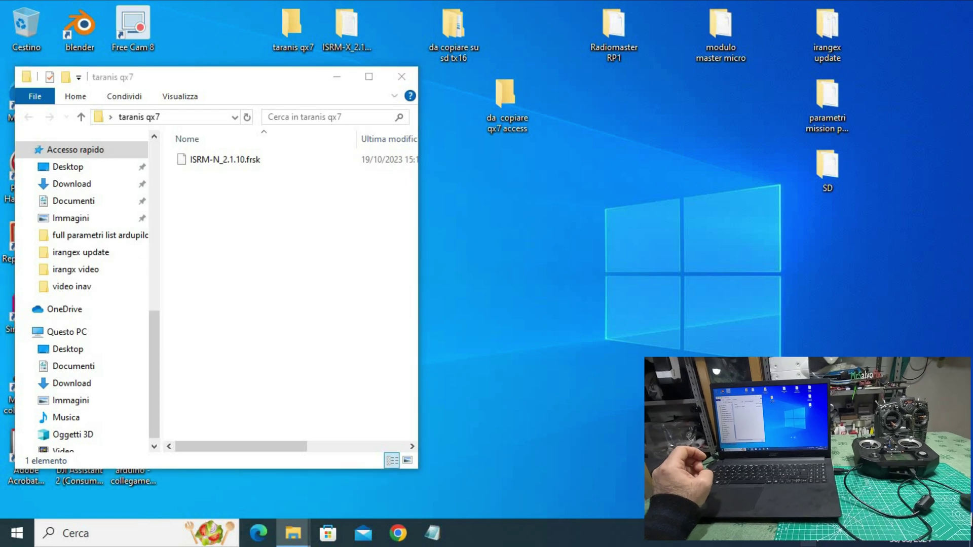
mouse_move(306, 534)
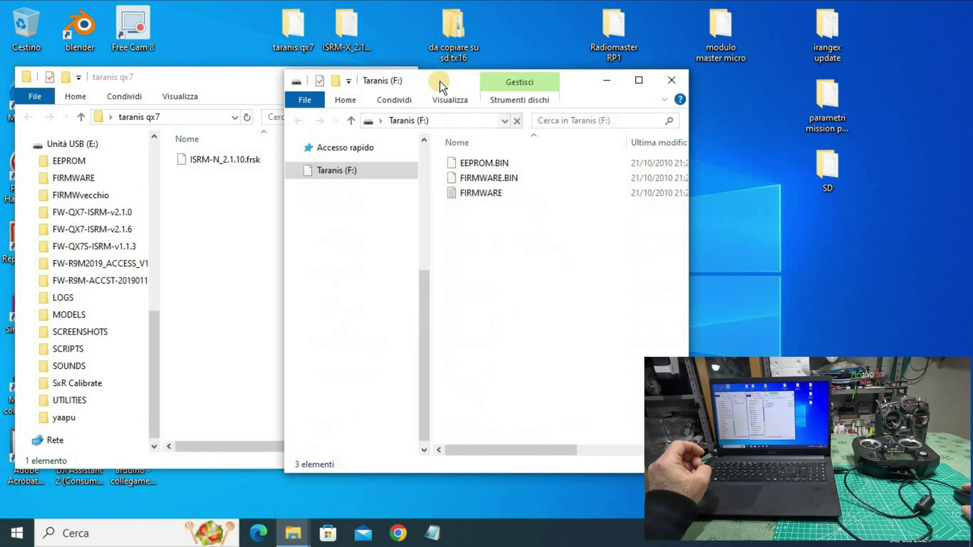
drag(689, 275, 800, 276)
drag(645, 85, 692, 146)
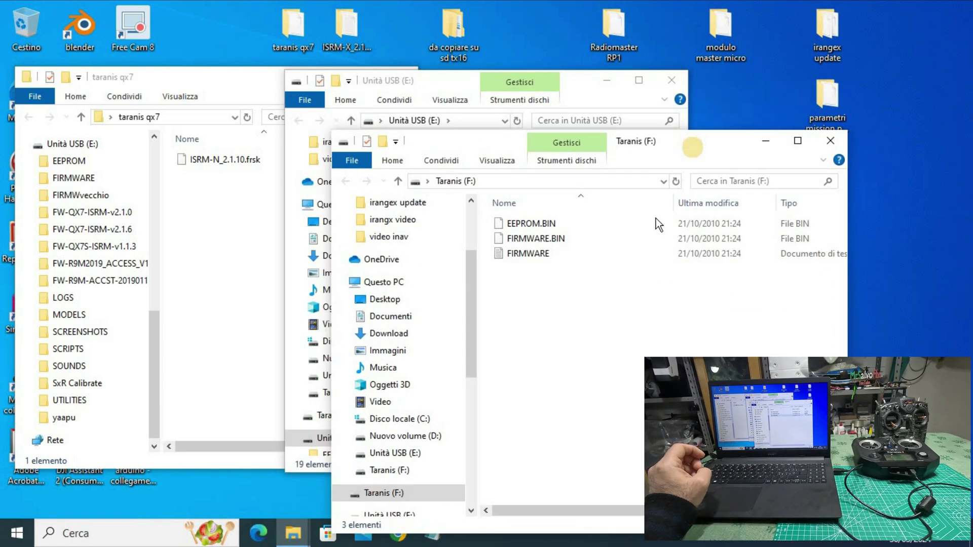
click(831, 142)
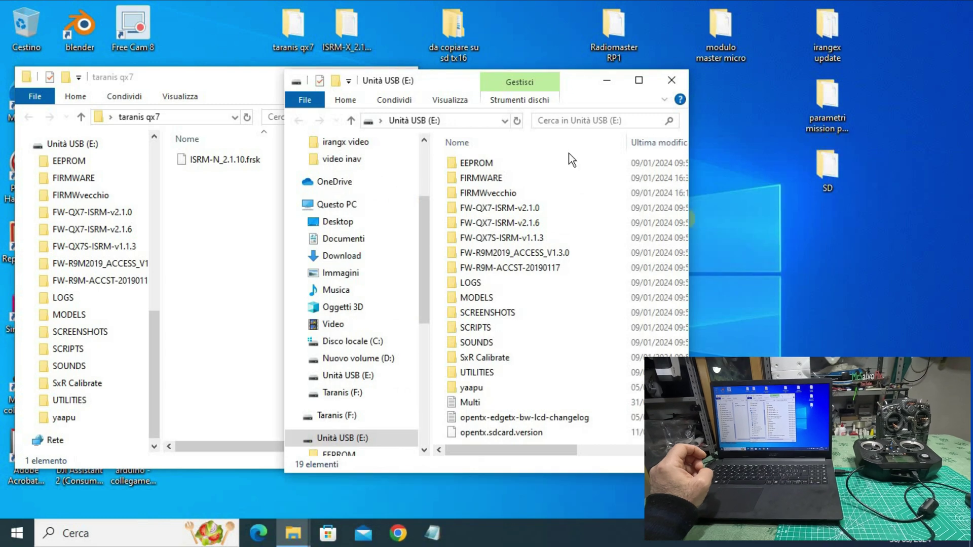
drag(579, 82, 714, 80)
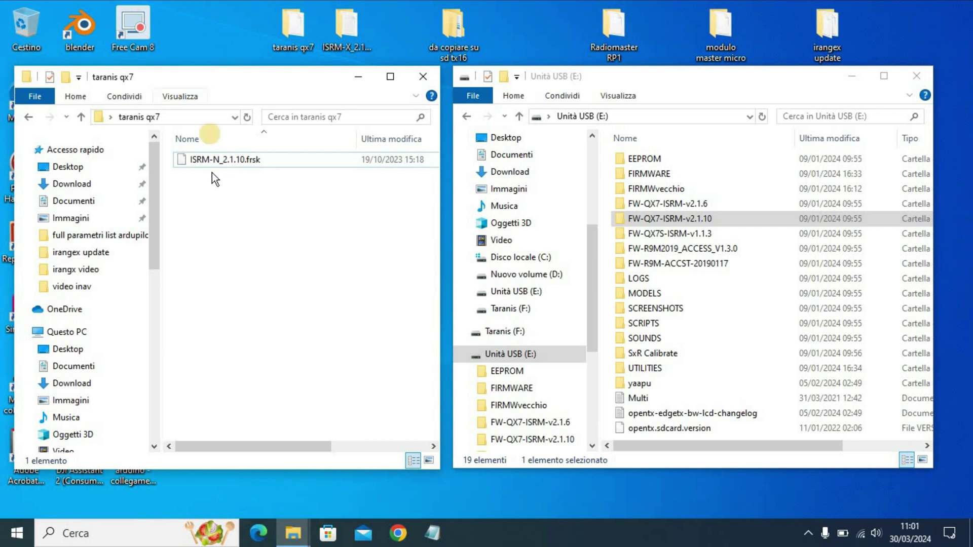
- Copy ISRM-N_2.1.10.frsk from the taranis qx7 folder into the FW-QX7-ISRM-v2.1.10 folder on the USB drive (E:)
click(223, 160)
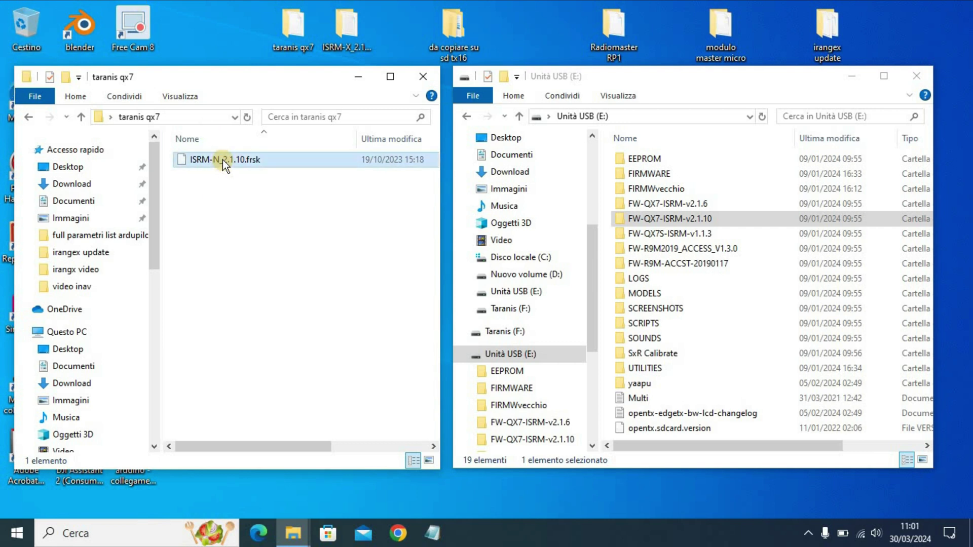
right_click(223, 160)
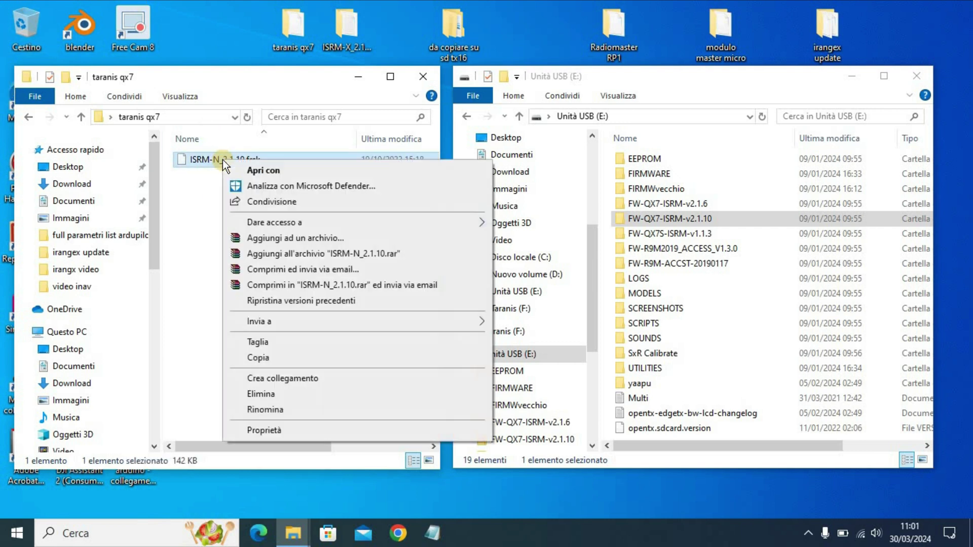
click(260, 358)
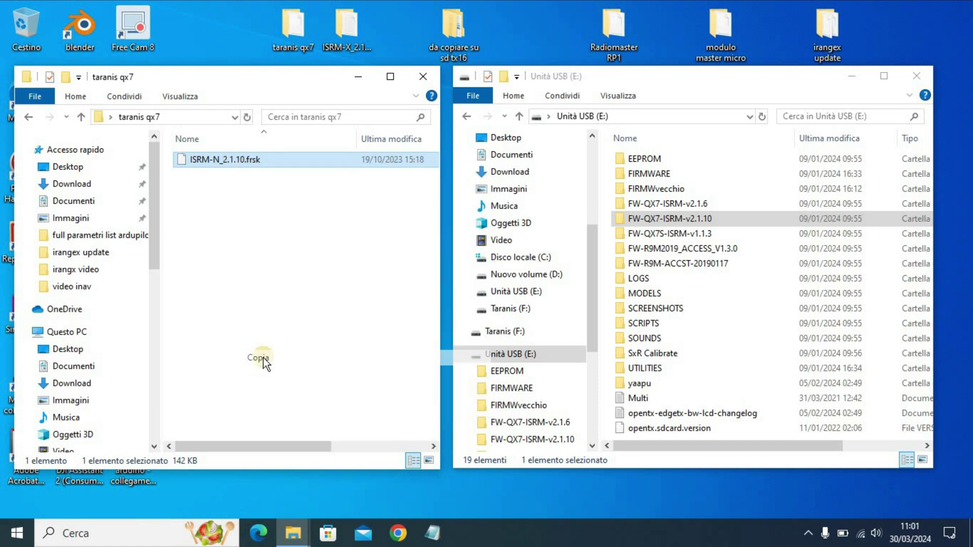
click(714, 219)
double_click(714, 219)
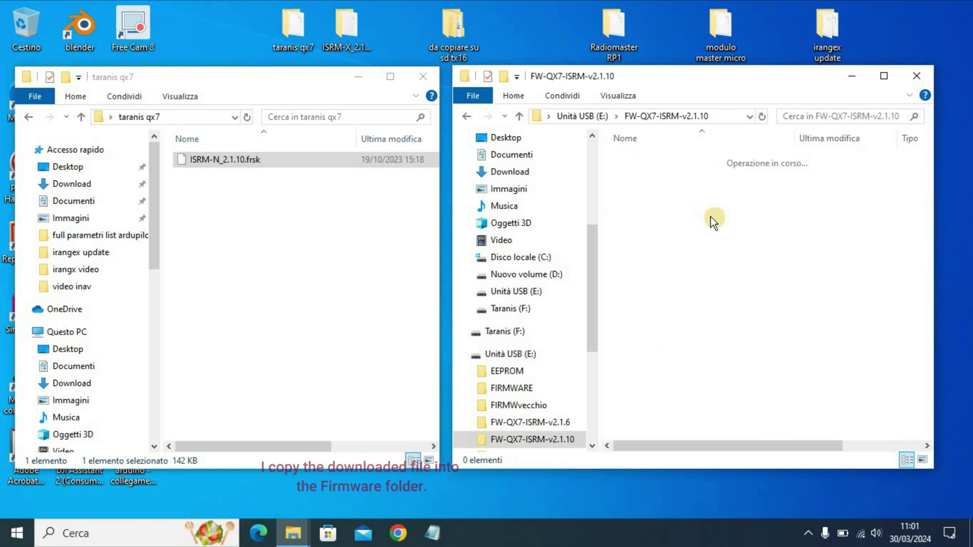
right_click(652, 226)
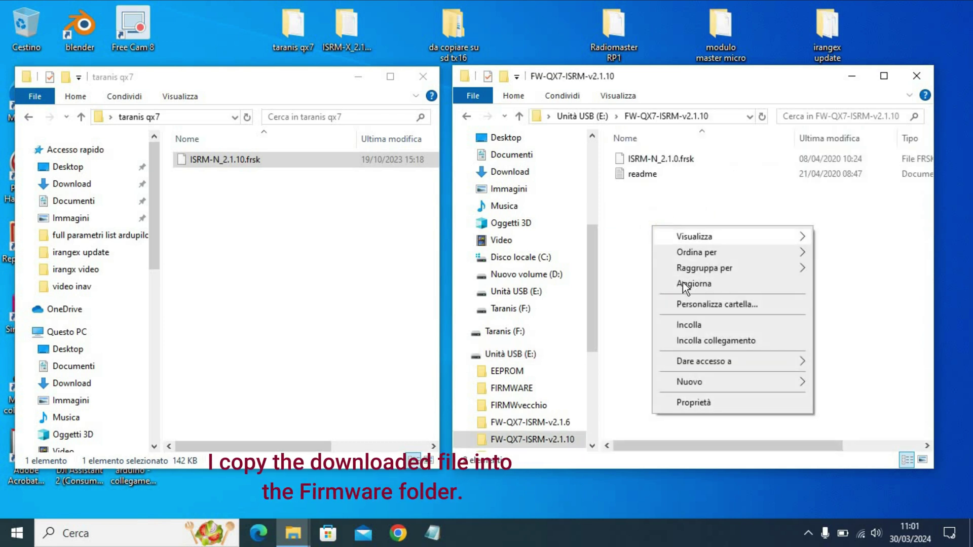
click(685, 323)
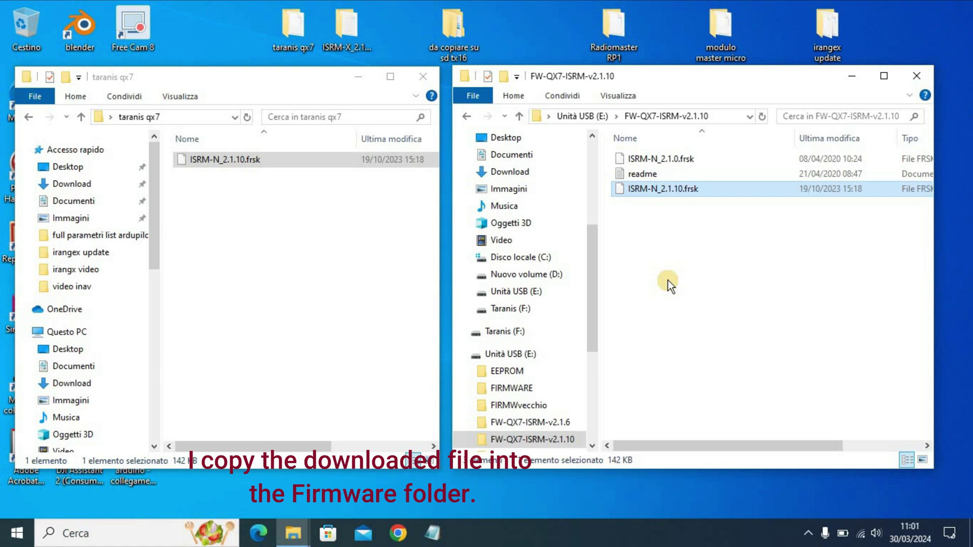
- Paste a copy of ISRM-N_2.1.10.frsk into the FIRMWARE folder on the USB drive (E:)
click(519, 118)
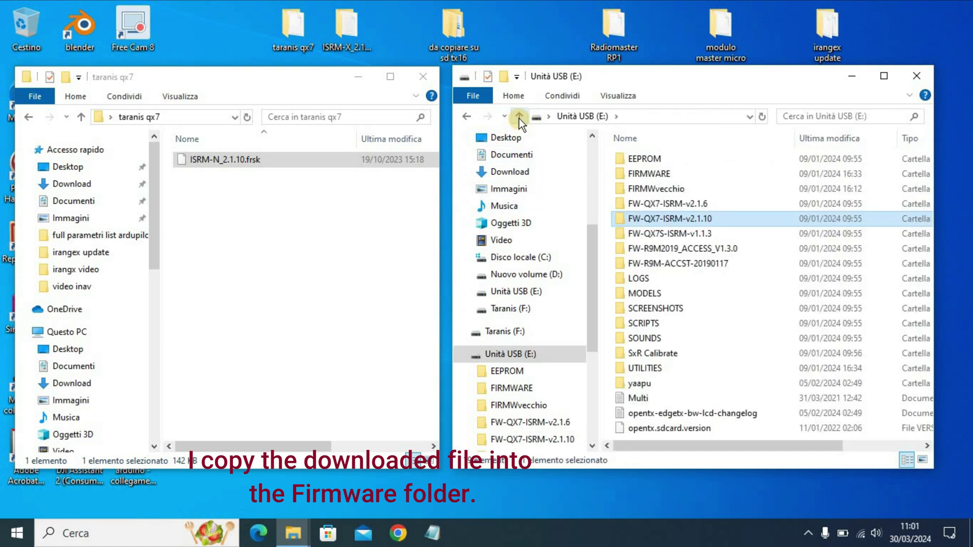
double_click(670, 173)
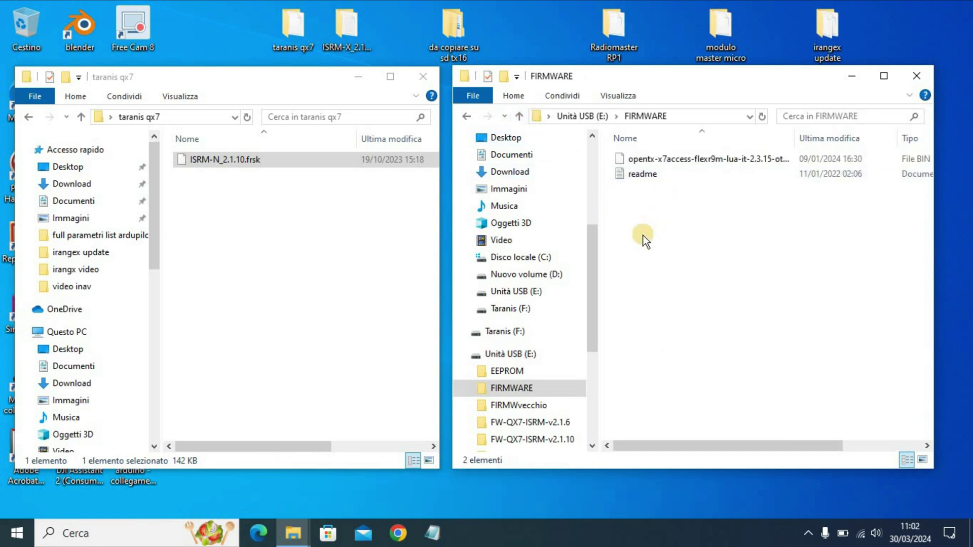
right_click(645, 225)
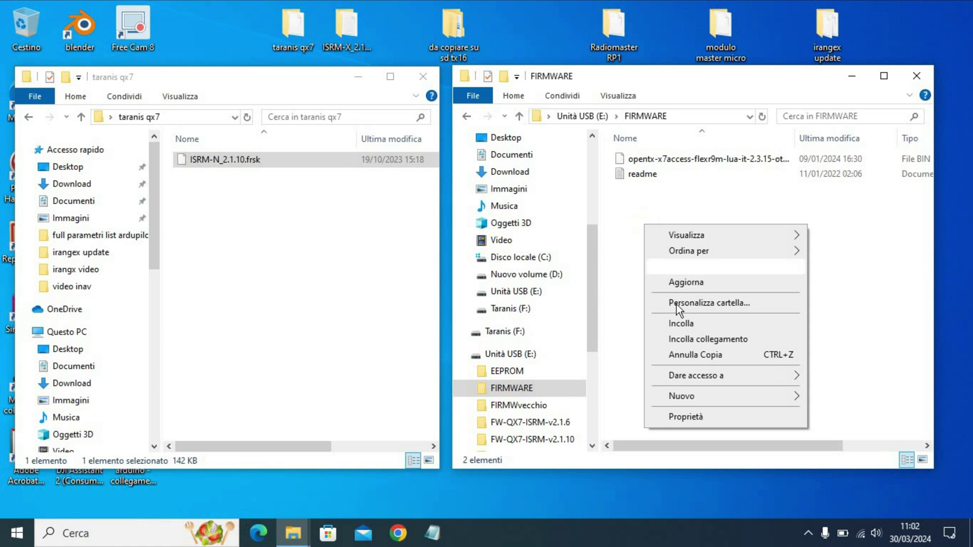
click(683, 324)
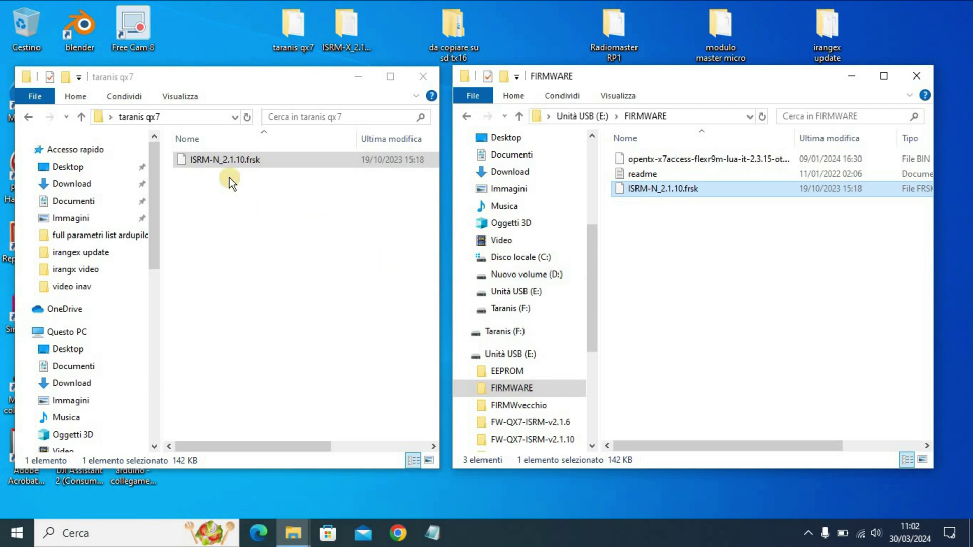
- Close the taranis qx7 and FIRMWARE folder windows
click(266, 215)
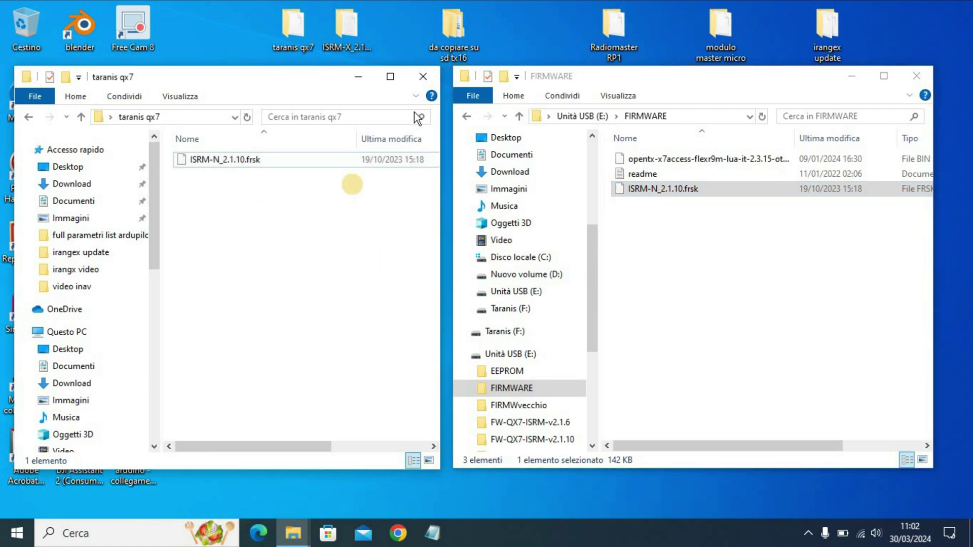
click(423, 78)
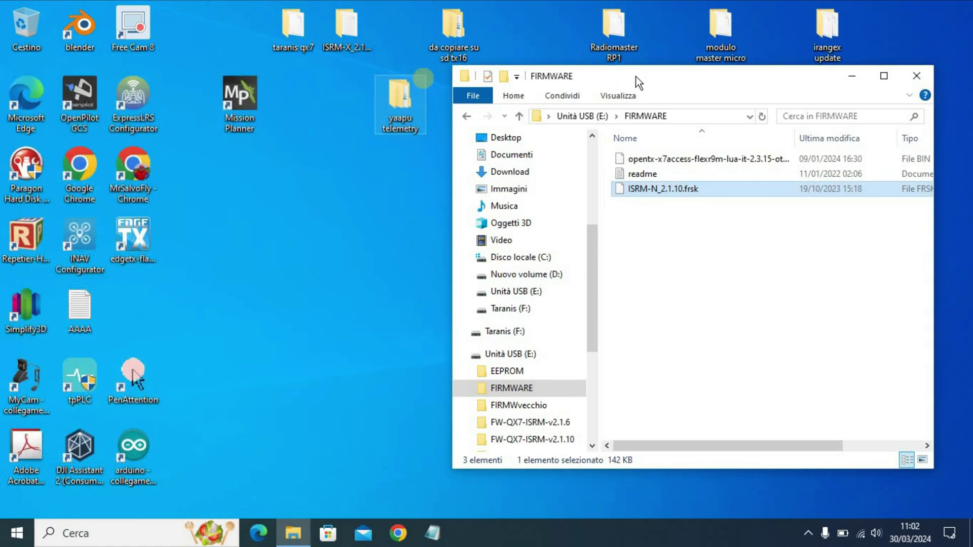
click(916, 78)
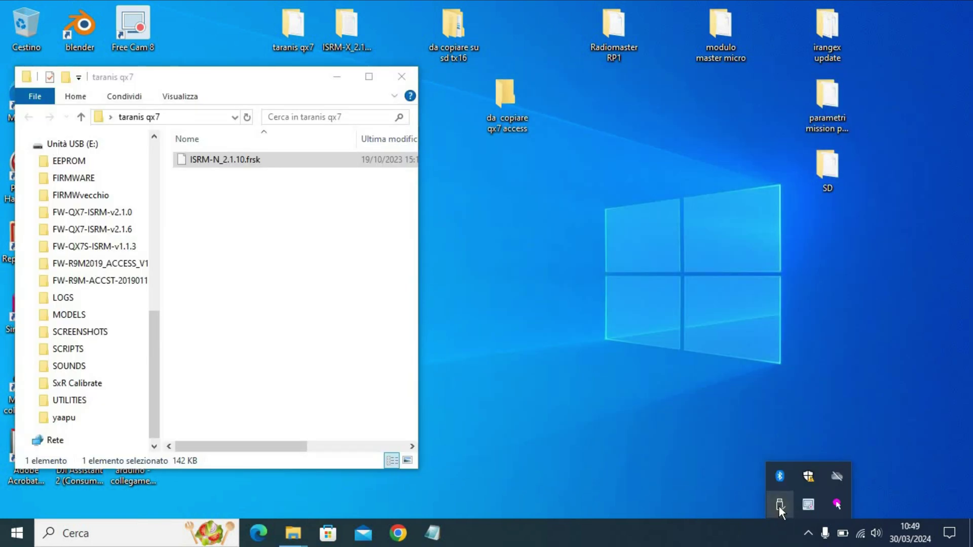
- Safely eject the FrSky Taranis Mass Storage volumes, first Taranis (F:) and then the USB drive (E:)
click(778, 506)
click(825, 479)
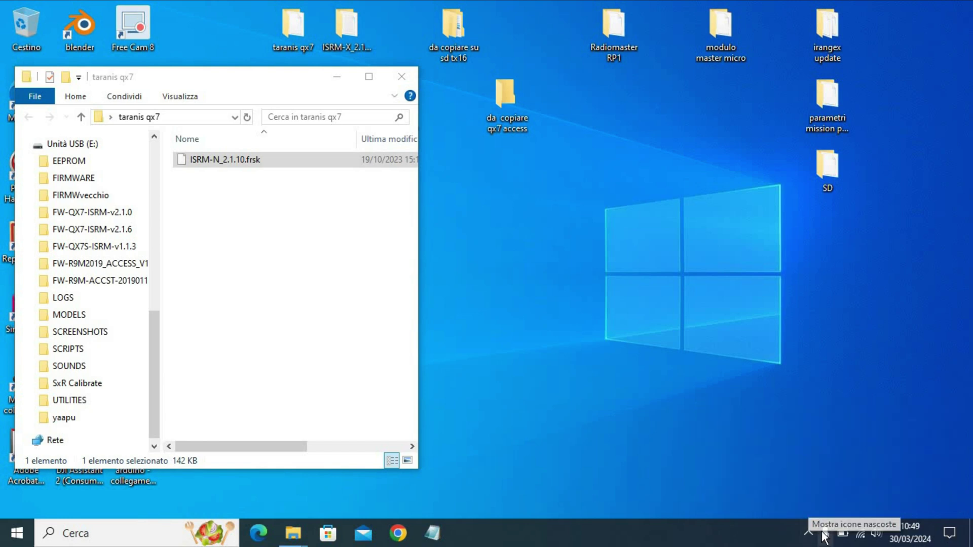
click(808, 534)
click(780, 505)
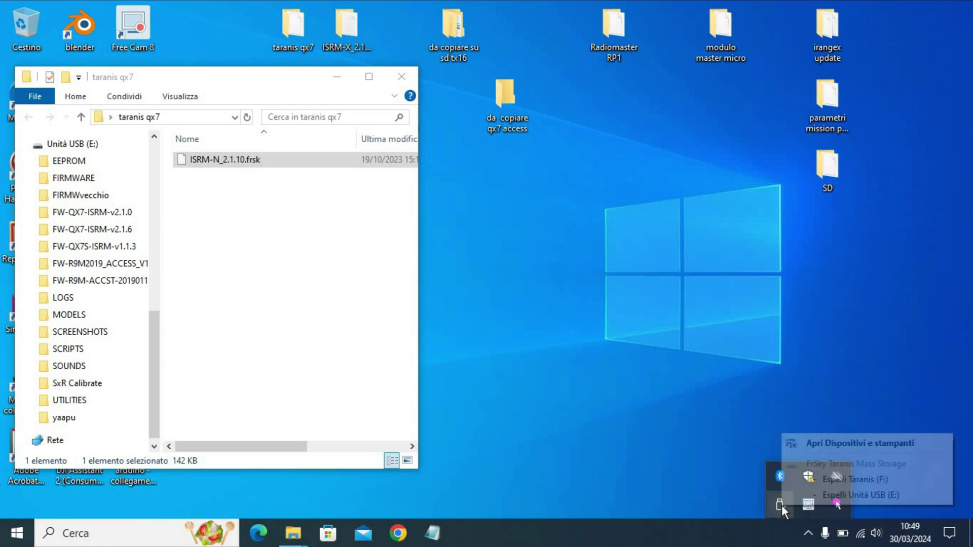
click(833, 495)
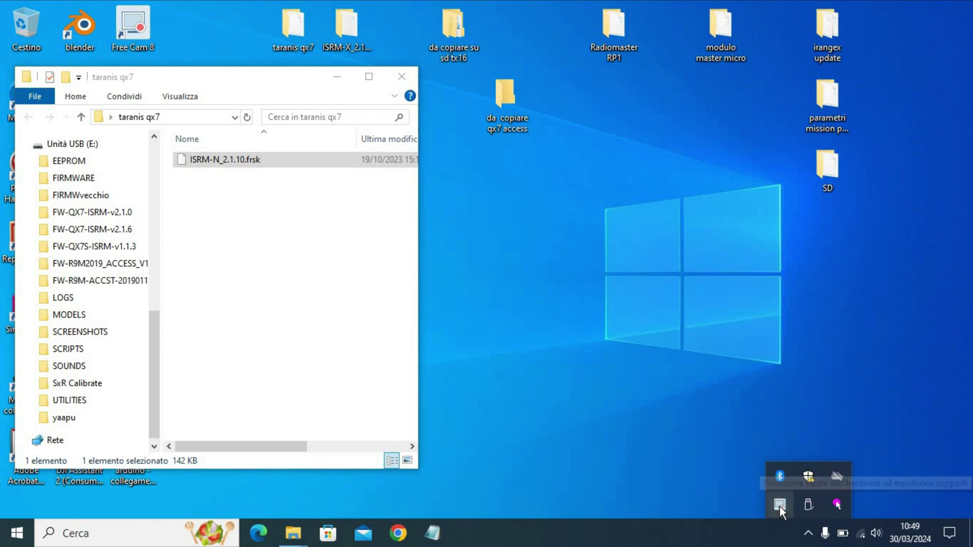
- Eject the remaining Taranis (F:) volume, dismiss the hardware removal notification and show the hidden system icons again
mouse_move(779, 506)
mouse_down()
mouse_move(804, 508)
mouse_move(776, 511)
mouse_up()
click(781, 505)
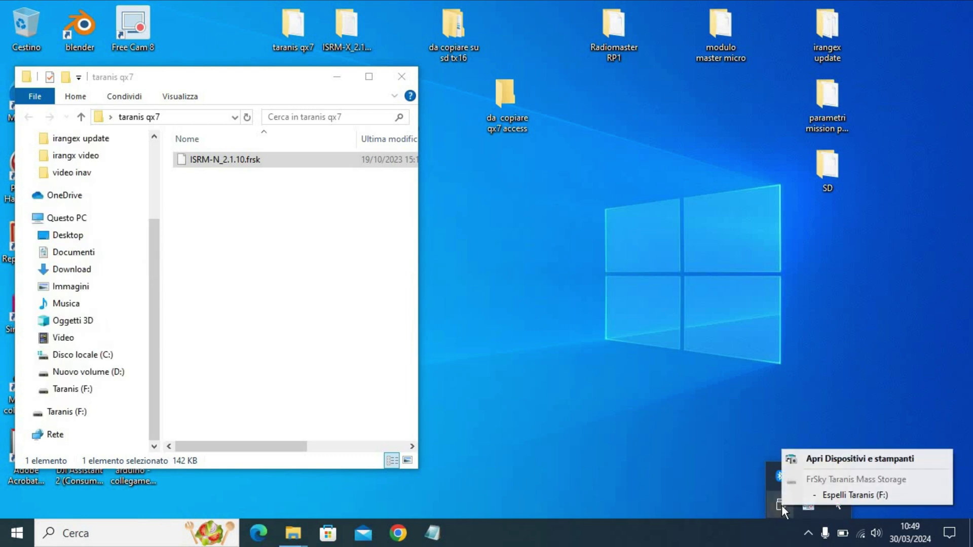
click(826, 499)
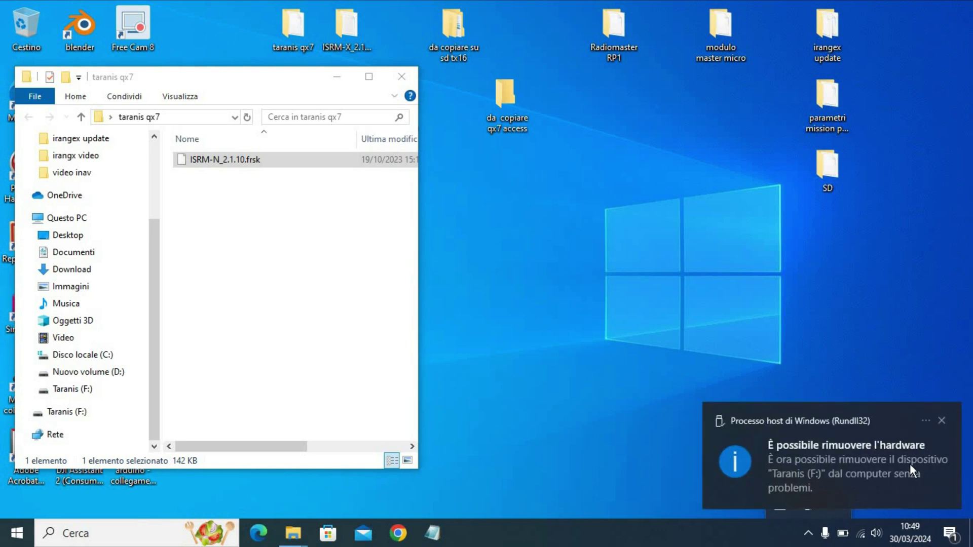
click(941, 420)
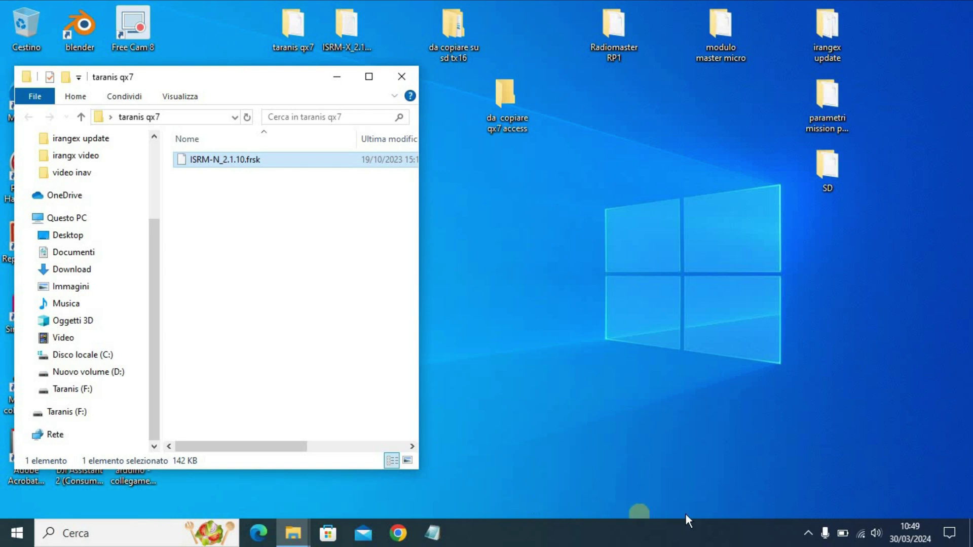
click(809, 533)
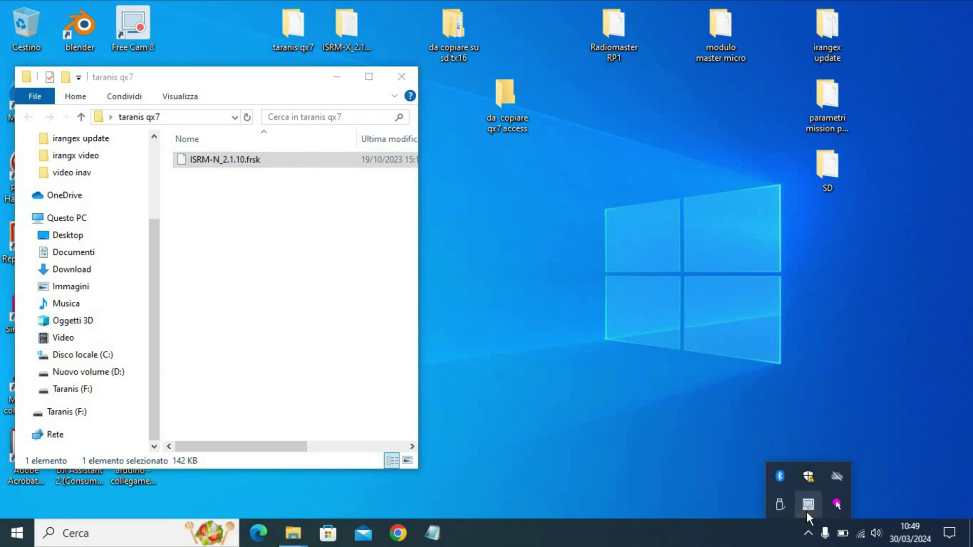